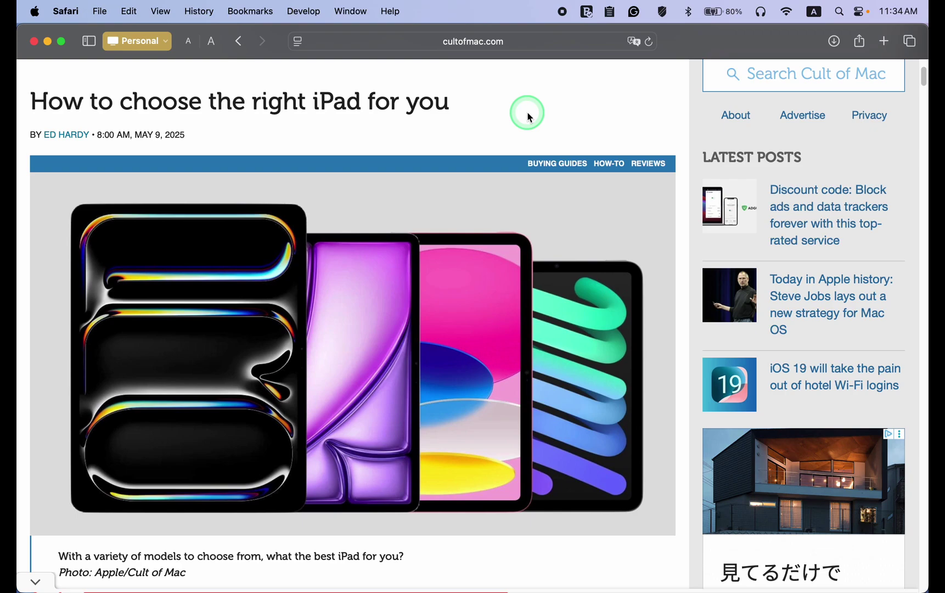
Scroll through the original iPad article with its sidebar and ads
{"action": "scroll", "coordinate": [530, 117], "scroll_direction": "down", "scroll_amount": 10}
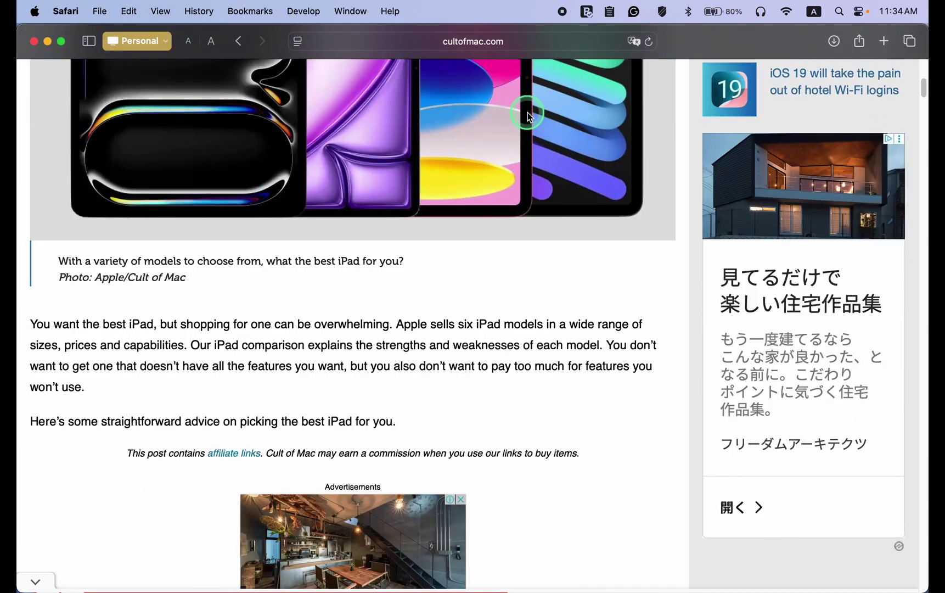
{"action": "scroll", "coordinate": [530, 118], "scroll_direction": "down", "scroll_amount": 10}
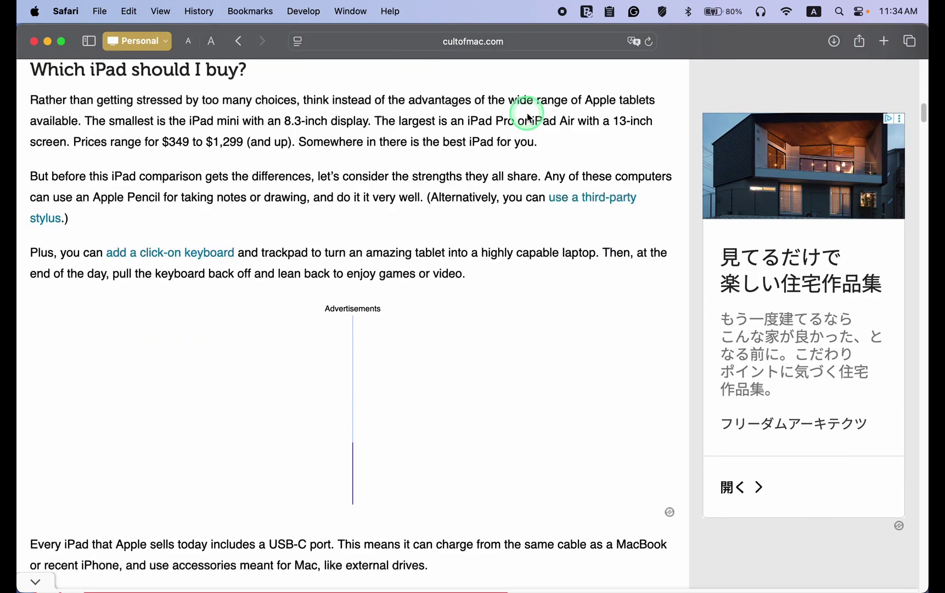
{"action": "scroll", "coordinate": [529, 117], "scroll_direction": "down", "scroll_amount": 4}
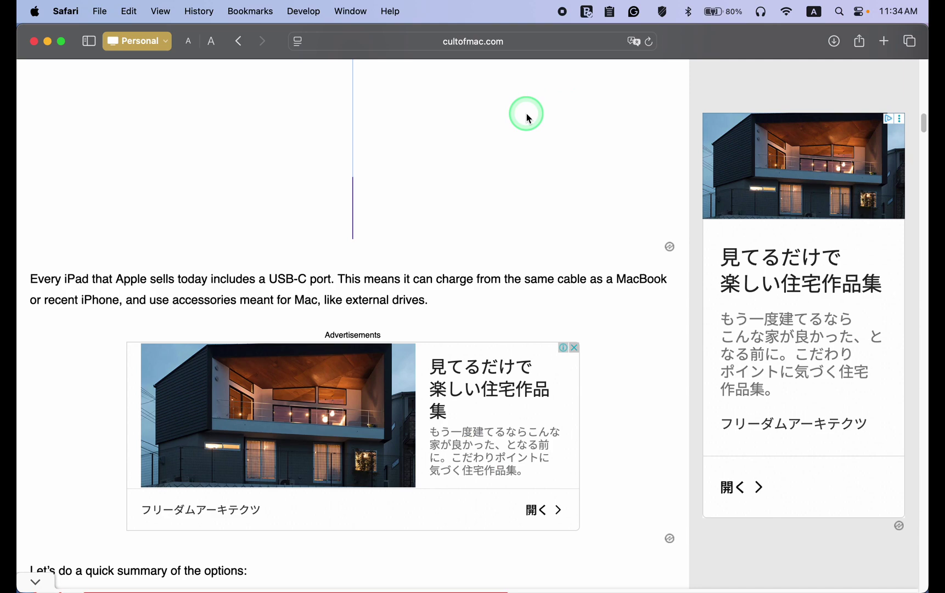
{"action": "scroll", "coordinate": [526, 115], "scroll_direction": "up", "scroll_amount": 6}
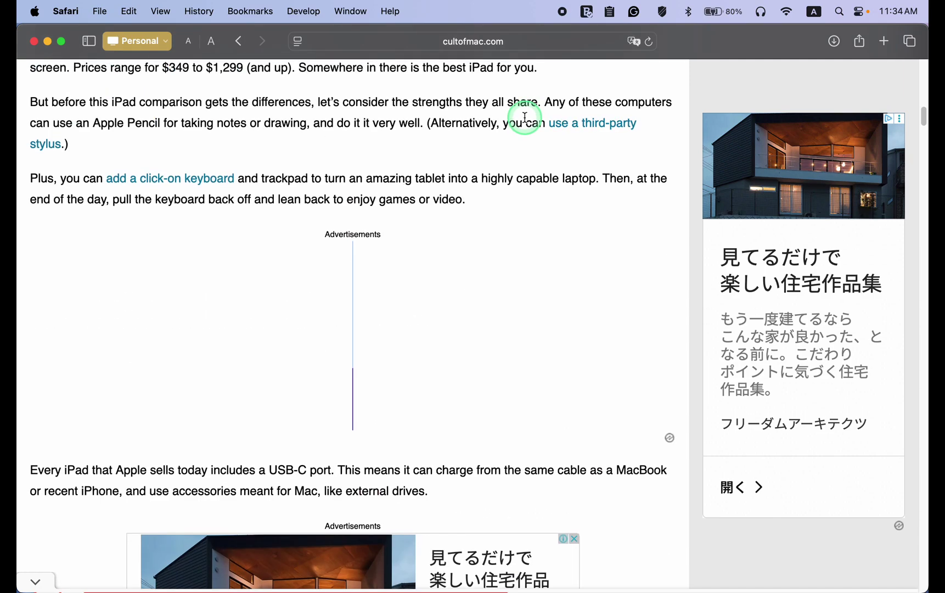
{"action": "scroll", "coordinate": [527, 122], "scroll_direction": "up", "scroll_amount": 2}
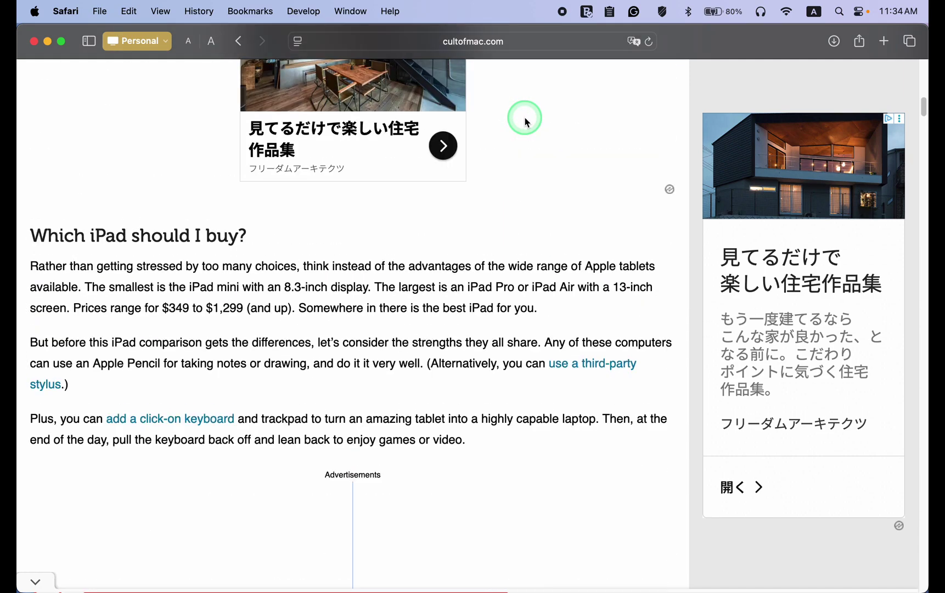
{"action": "scroll", "coordinate": [527, 122], "scroll_direction": "up", "scroll_amount": 5}
{"action": "scroll", "coordinate": [527, 122], "scroll_direction": "up", "scroll_amount": 8}
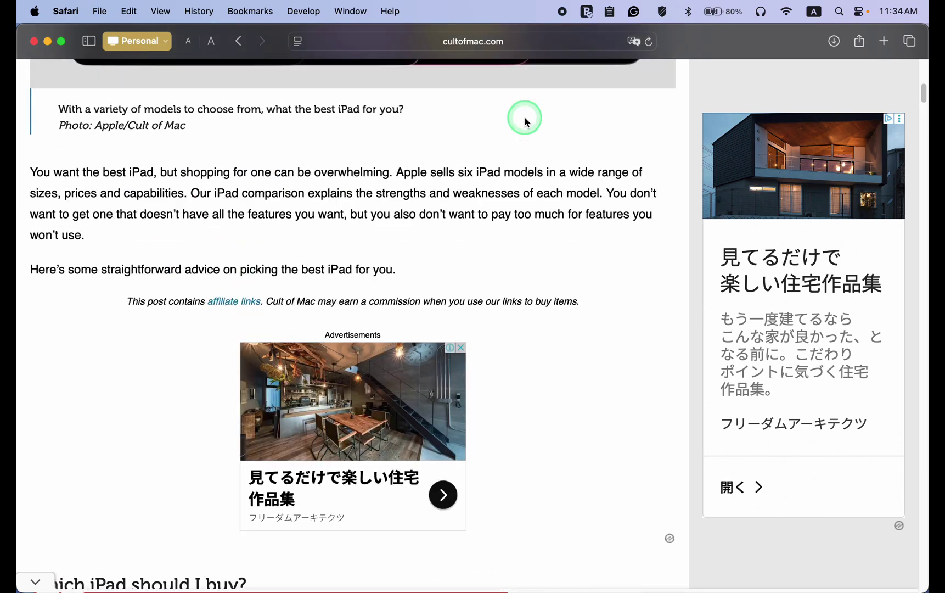
{"action": "scroll", "coordinate": [525, 121], "scroll_direction": "up", "scroll_amount": 3}
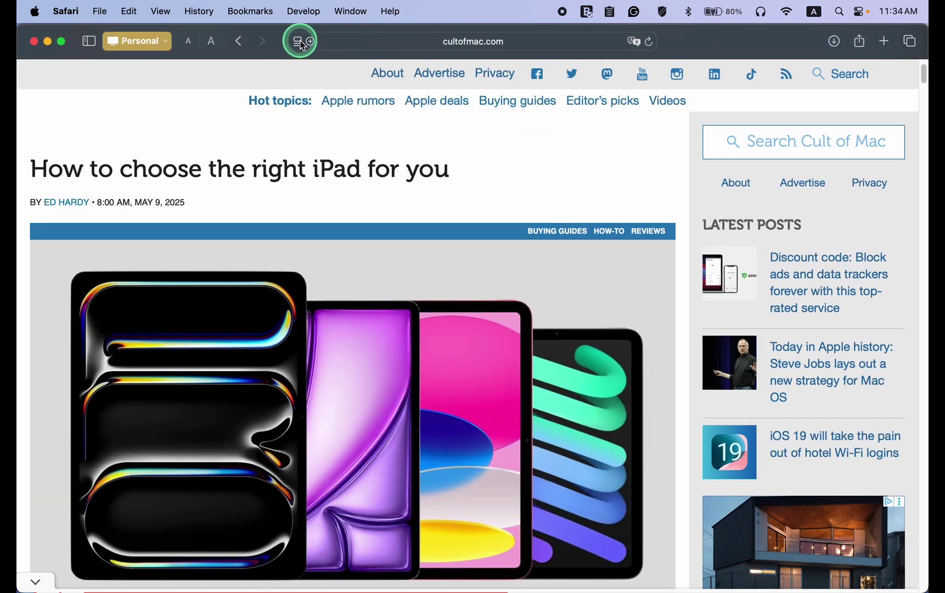
Switch the article to Show Reader and scroll through the clean Reader text
{"action": "left_click", "coordinate": [311, 43]}
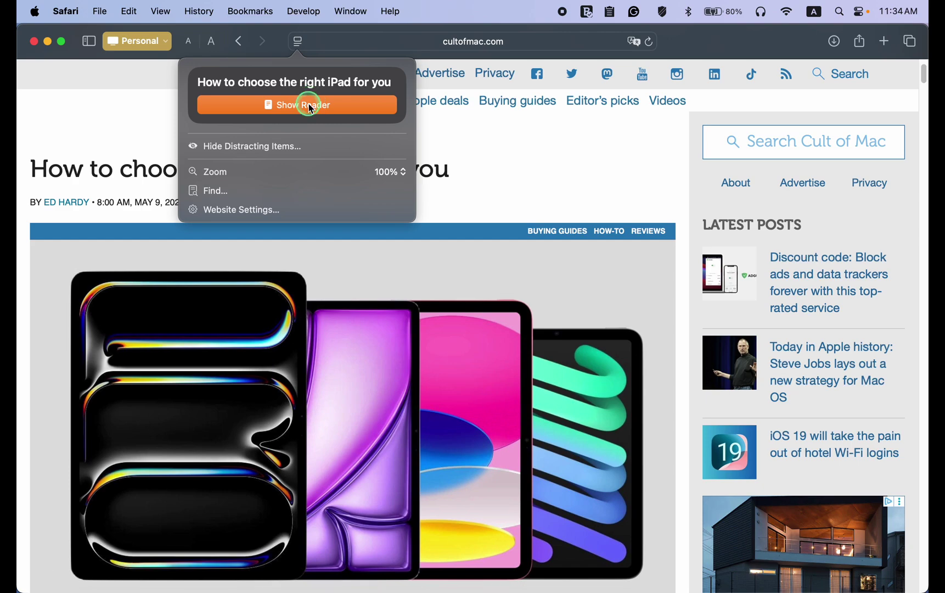
{"action": "left_click", "coordinate": [310, 105]}
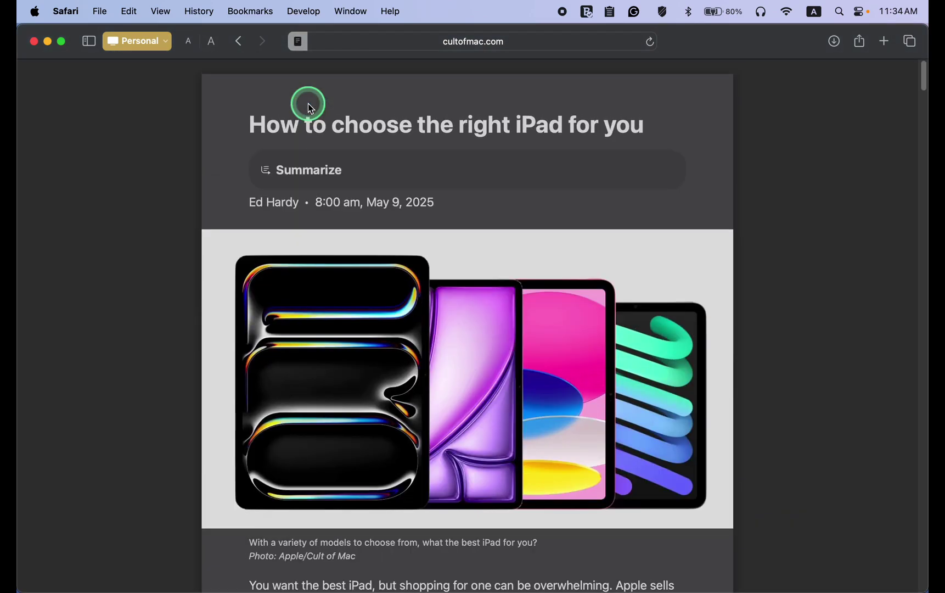
{"action": "scroll", "coordinate": [309, 106], "scroll_direction": "down", "scroll_amount": 15}
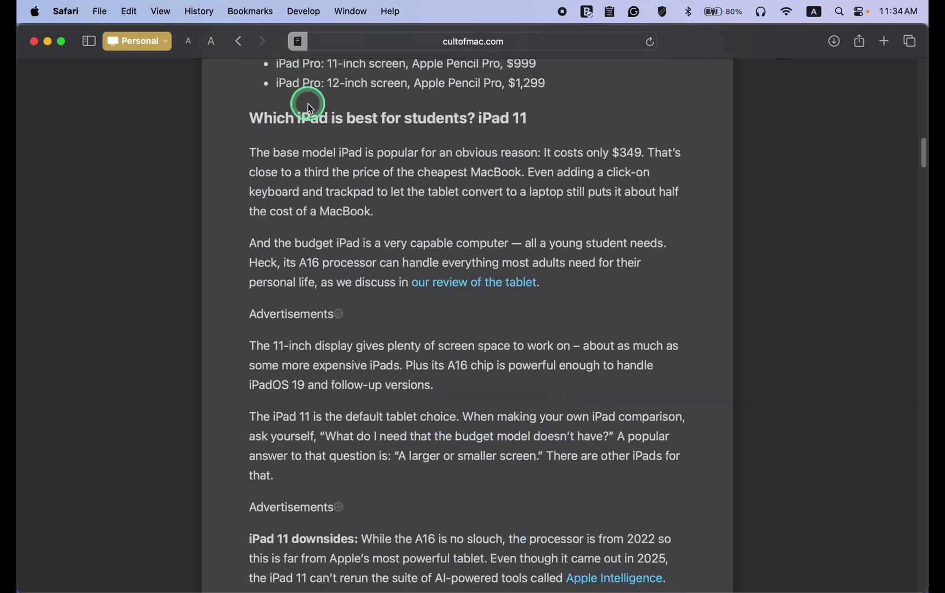
{"action": "scroll", "coordinate": [309, 106], "scroll_direction": "down", "scroll_amount": 20}
{"action": "scroll", "coordinate": [309, 106], "scroll_direction": "up", "scroll_amount": 20}
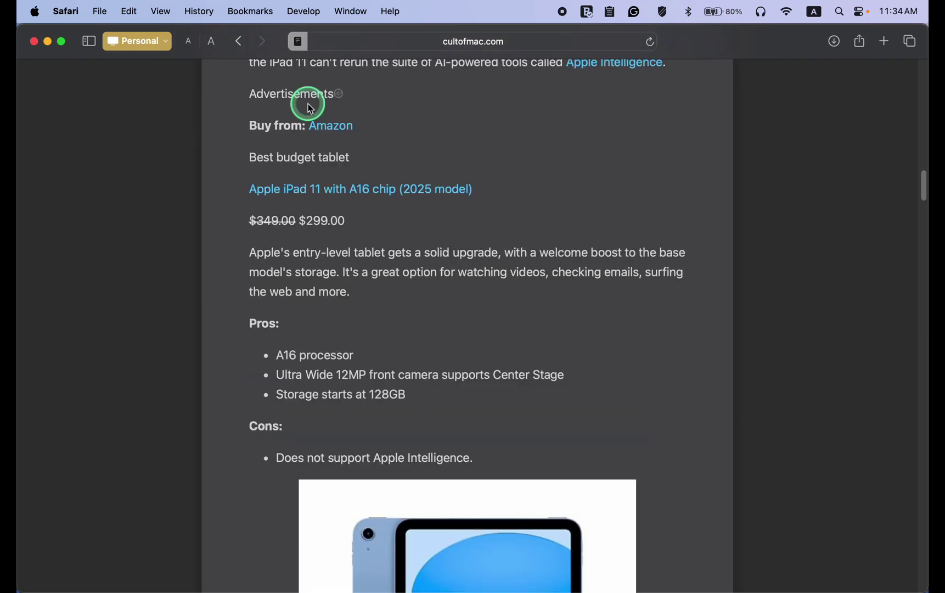
{"action": "scroll", "coordinate": [310, 107], "scroll_direction": "up", "scroll_amount": 20}
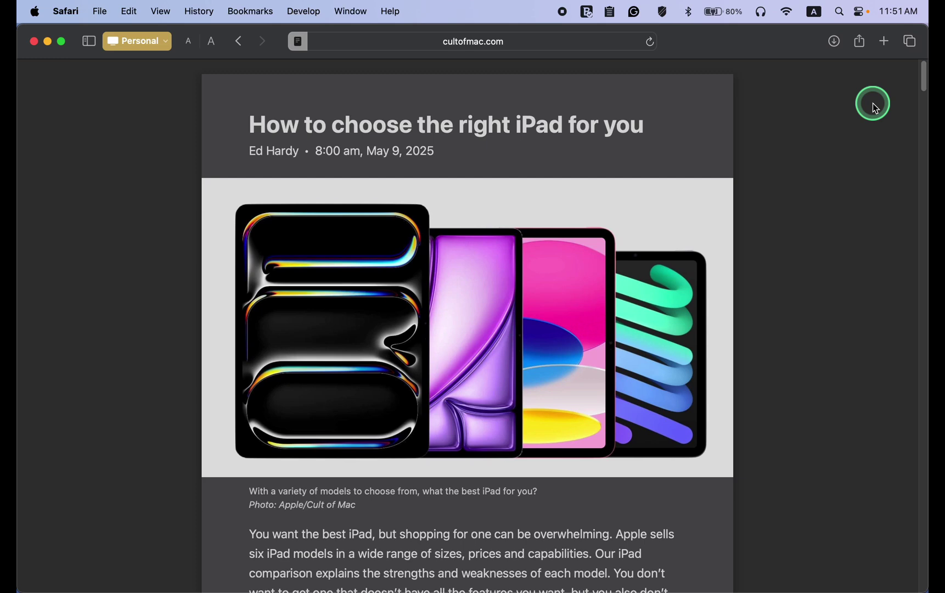
Save the Reader article as a PDF using the print dialog's Save as PDF option
{"action": "key", "text": "super+p"}
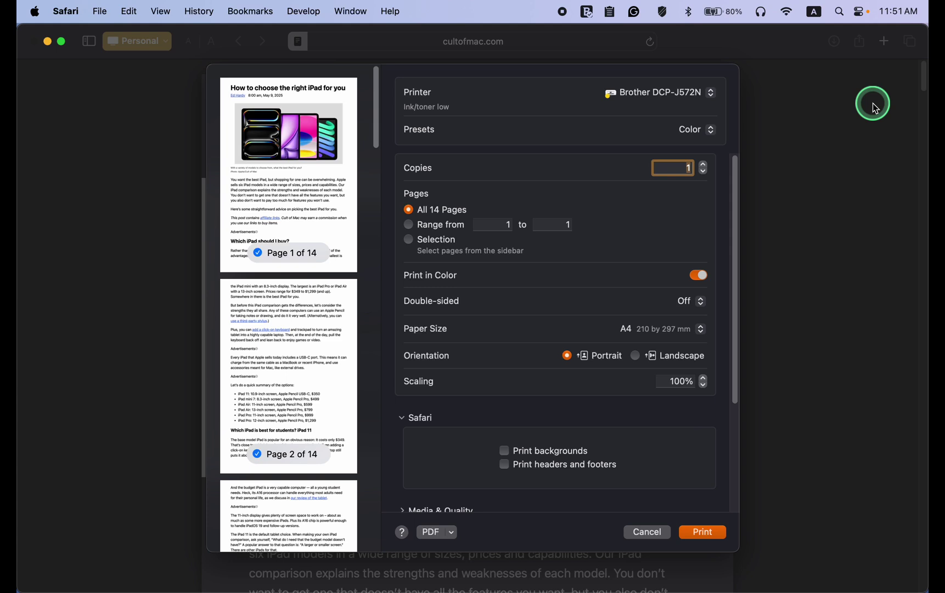
{"action": "left_click", "coordinate": [453, 532]}
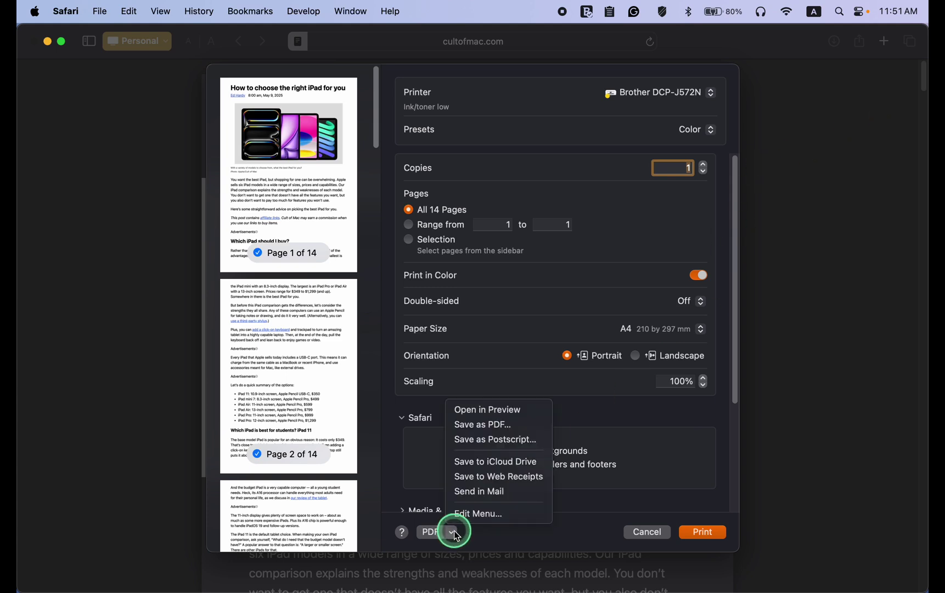
{"action": "left_click", "coordinate": [508, 426]}
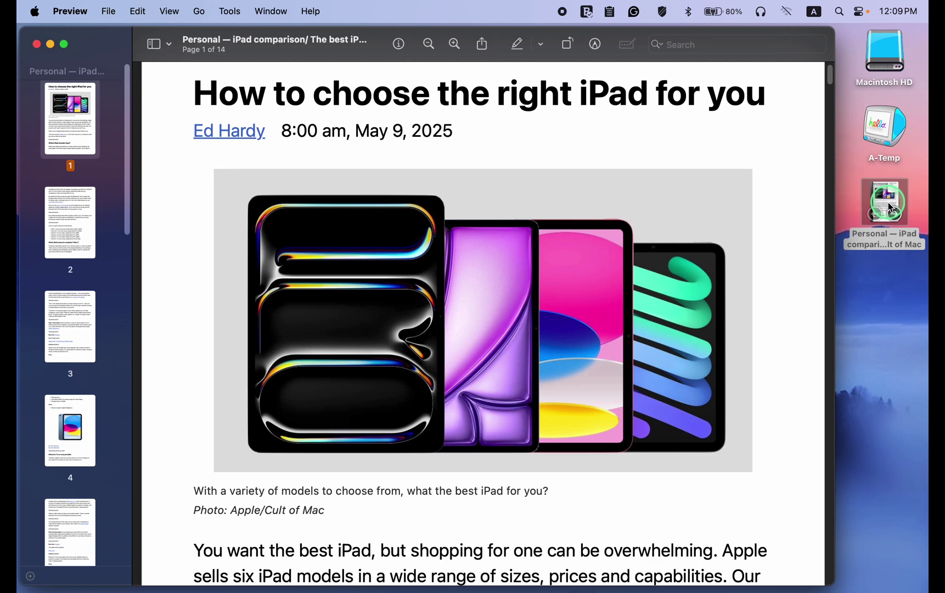
Step through pages 2 to 5 of the PDF in Preview's thumbnails
{"action": "left_click", "coordinate": [75, 217]}
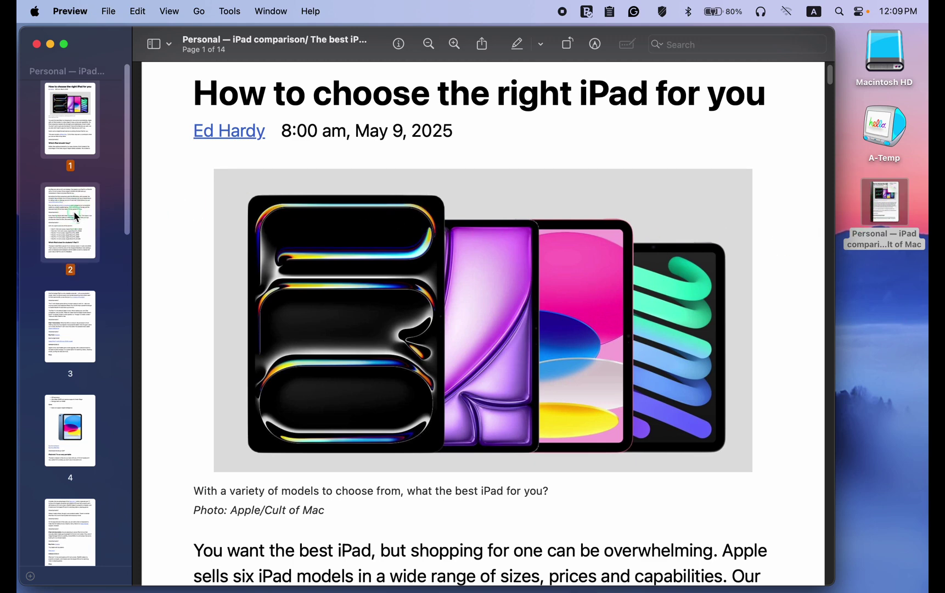
{"action": "left_click", "coordinate": [74, 328]}
{"action": "left_click", "coordinate": [65, 427]}
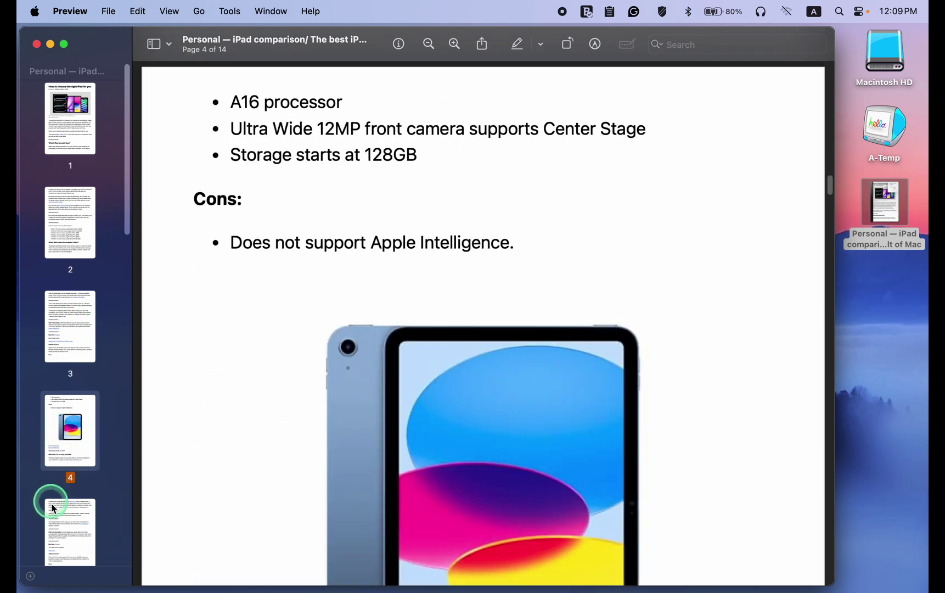
{"action": "left_click", "coordinate": [62, 525]}
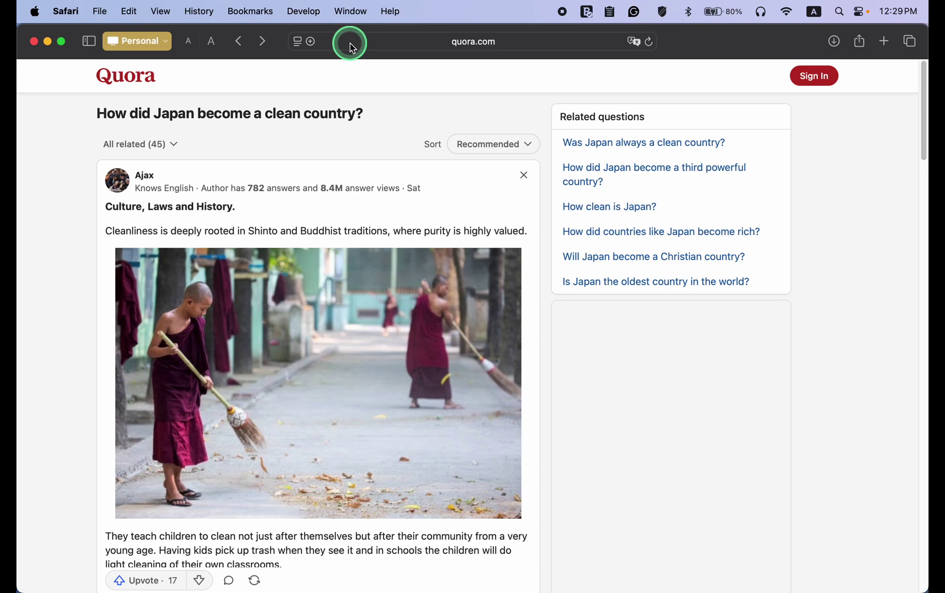
Bring up the page menu from the left of the Quora page's address bar
{"action": "left_click", "coordinate": [298, 42]}
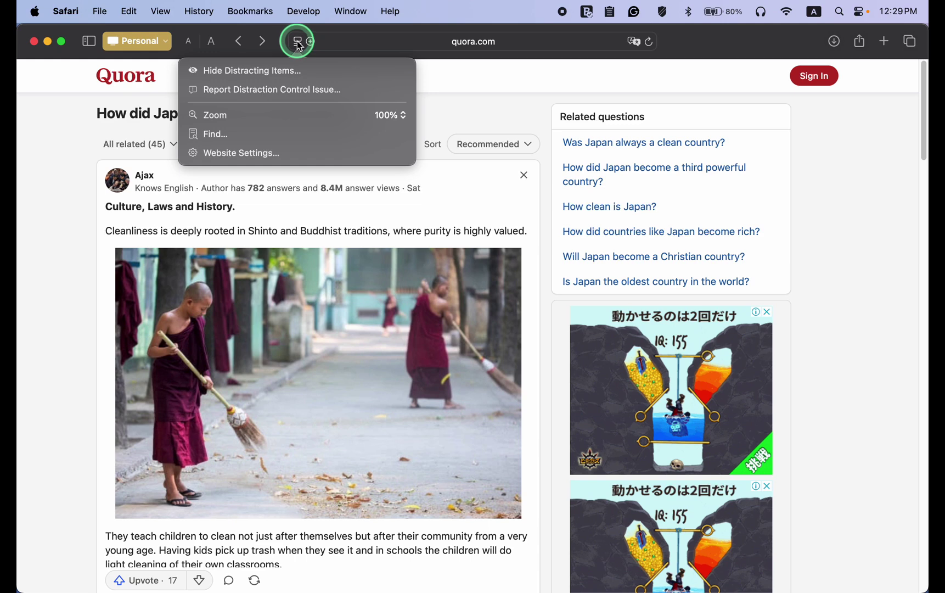
Use Hide Distracting Items to remove the ads, Related questions boxes and loading error
{"action": "left_click", "coordinate": [301, 75]}
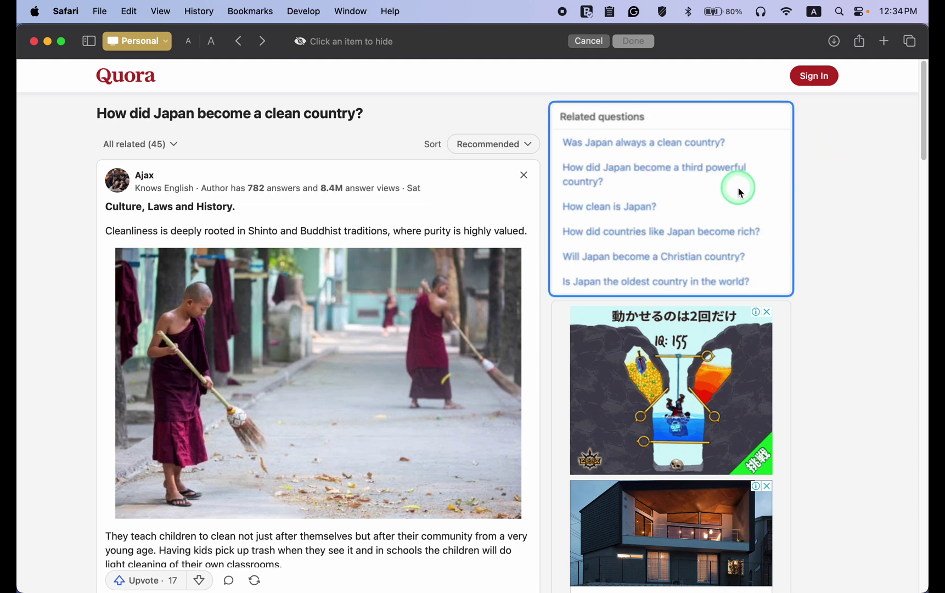
{"action": "left_click", "coordinate": [741, 224]}
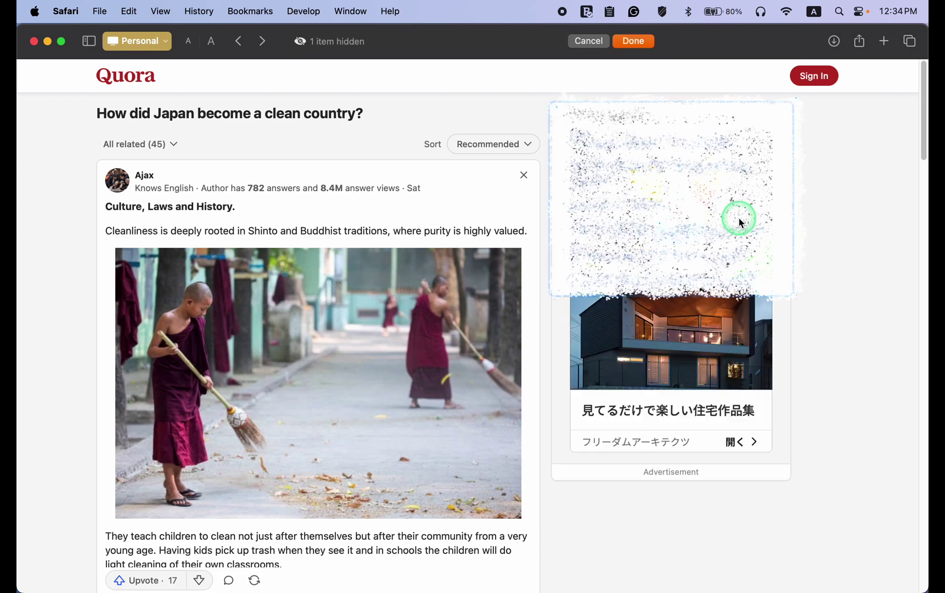
{"action": "left_click", "coordinate": [721, 228]}
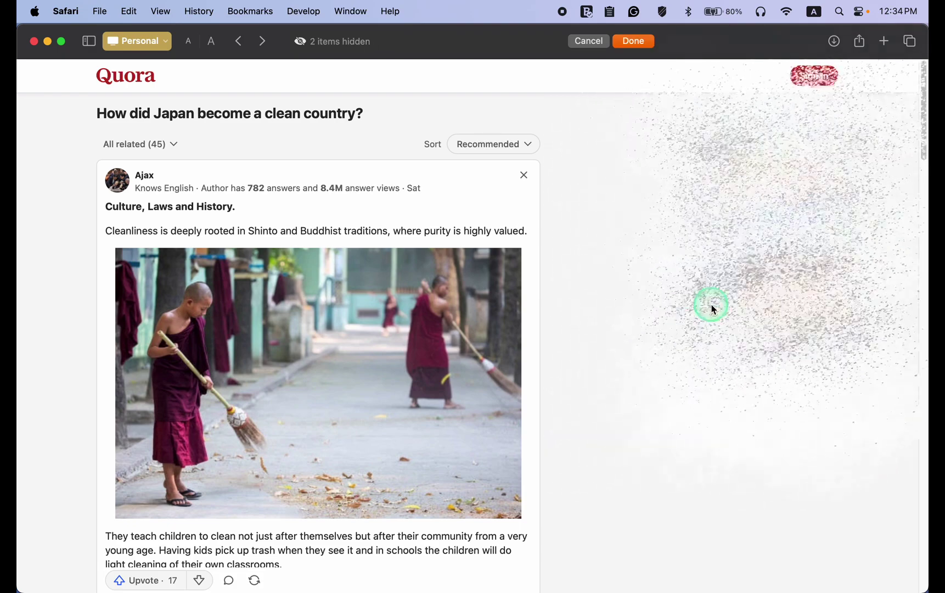
{"action": "scroll", "coordinate": [709, 302], "scroll_direction": "down", "scroll_amount": 15}
{"action": "scroll", "coordinate": [708, 300], "scroll_direction": "down", "scroll_amount": 8}
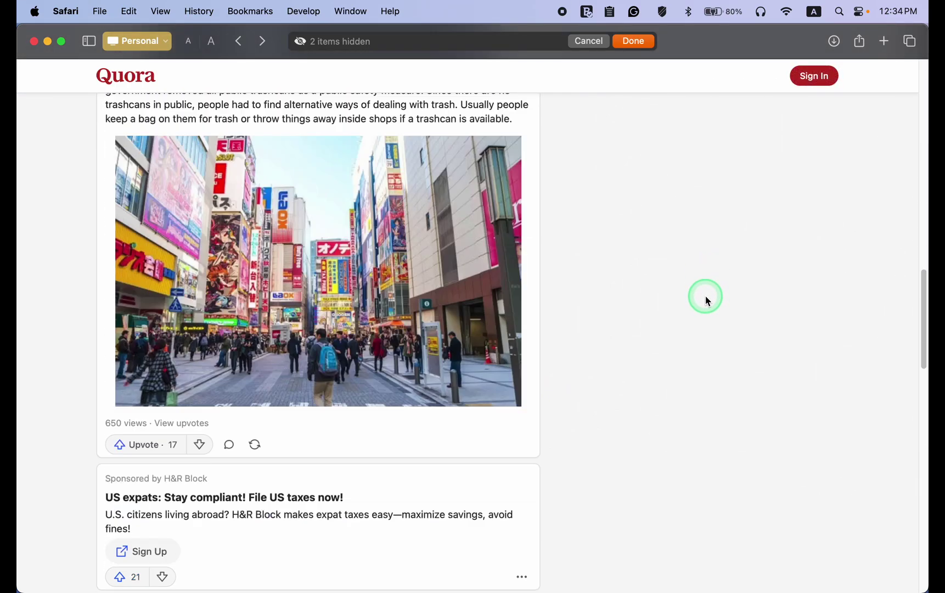
{"action": "left_click", "coordinate": [336, 362]}
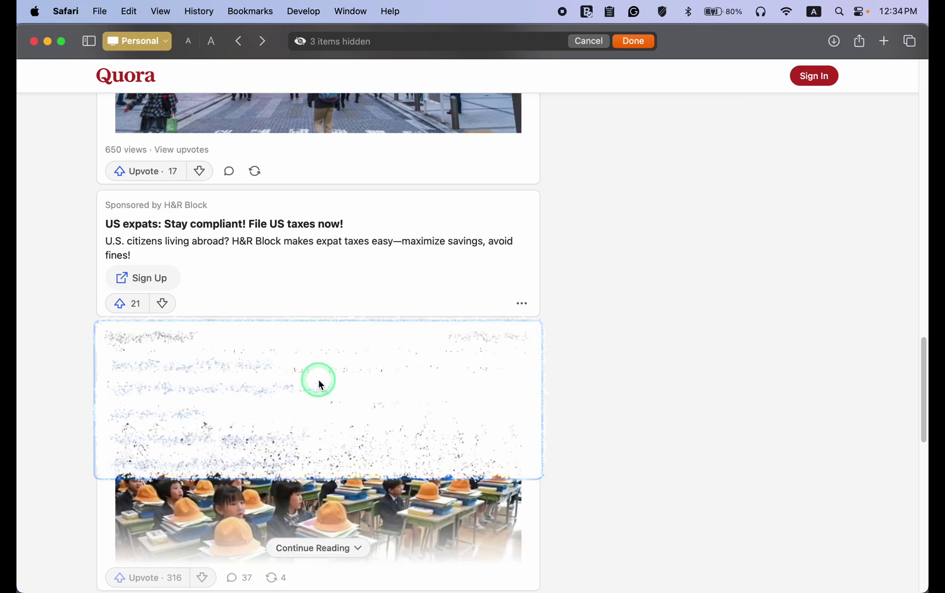
{"action": "scroll", "coordinate": [349, 326], "scroll_direction": "down", "scroll_amount": 6}
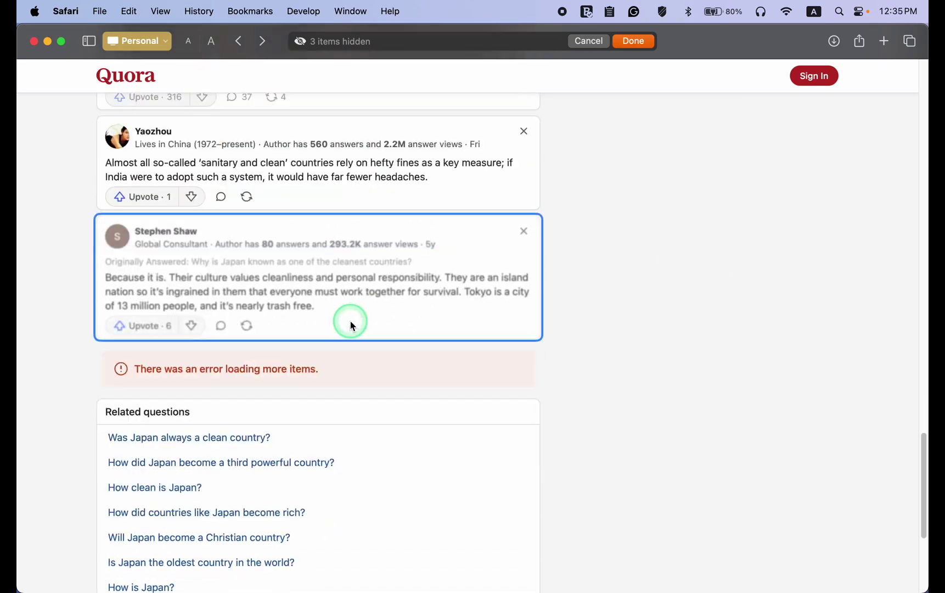
{"action": "scroll", "coordinate": [351, 324], "scroll_direction": "down", "scroll_amount": 2}
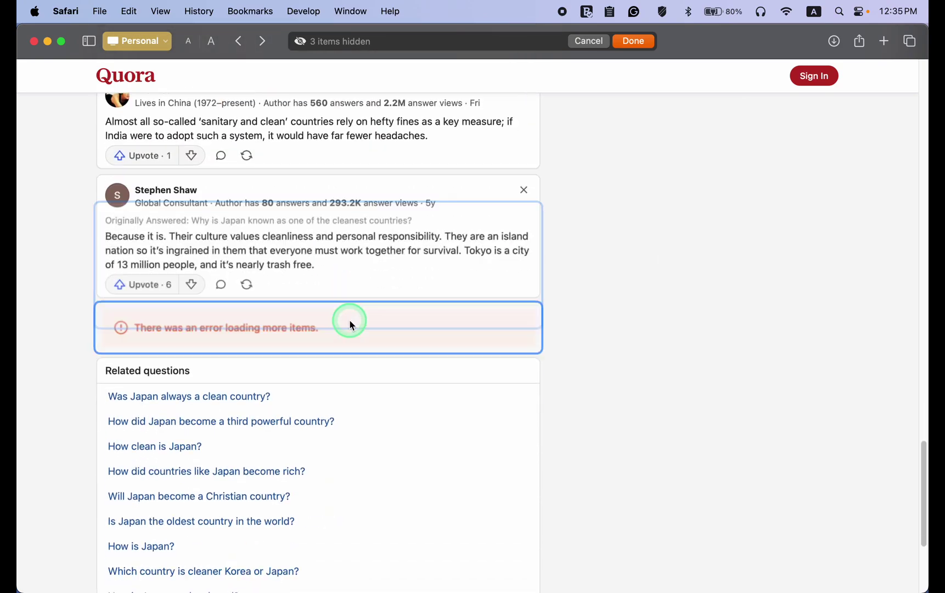
{"action": "left_click", "coordinate": [345, 328]}
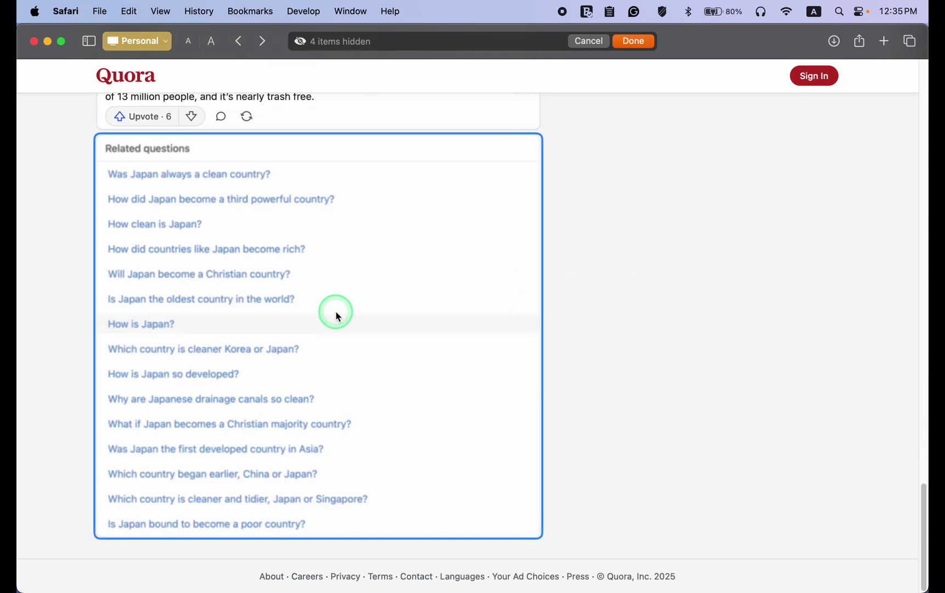
{"action": "left_click", "coordinate": [339, 317]}
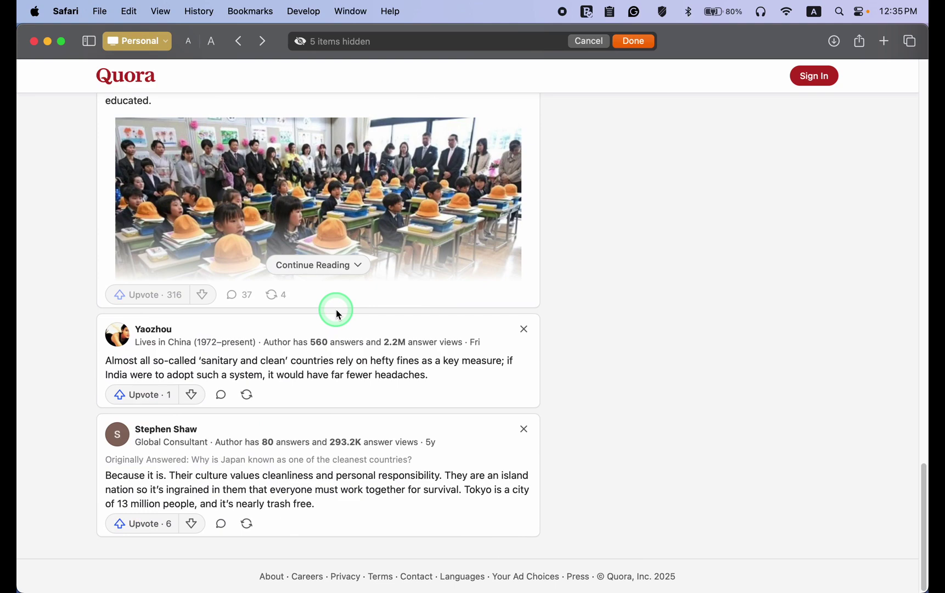
{"action": "scroll", "coordinate": [339, 315], "scroll_direction": "up", "scroll_amount": 15}
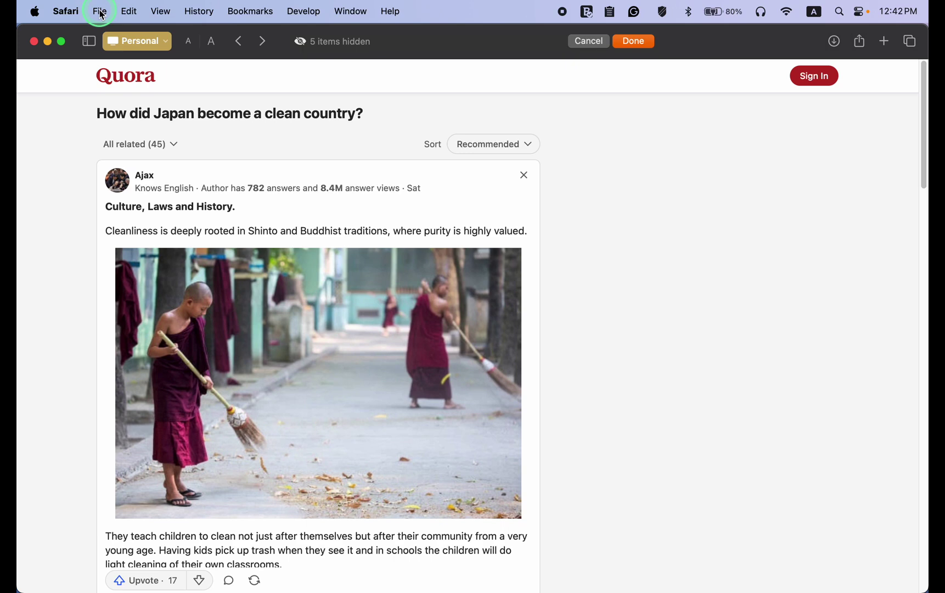
Save the decluttered Quora page as a PDF, then open it from the desktop
{"action": "left_click", "coordinate": [100, 12]}
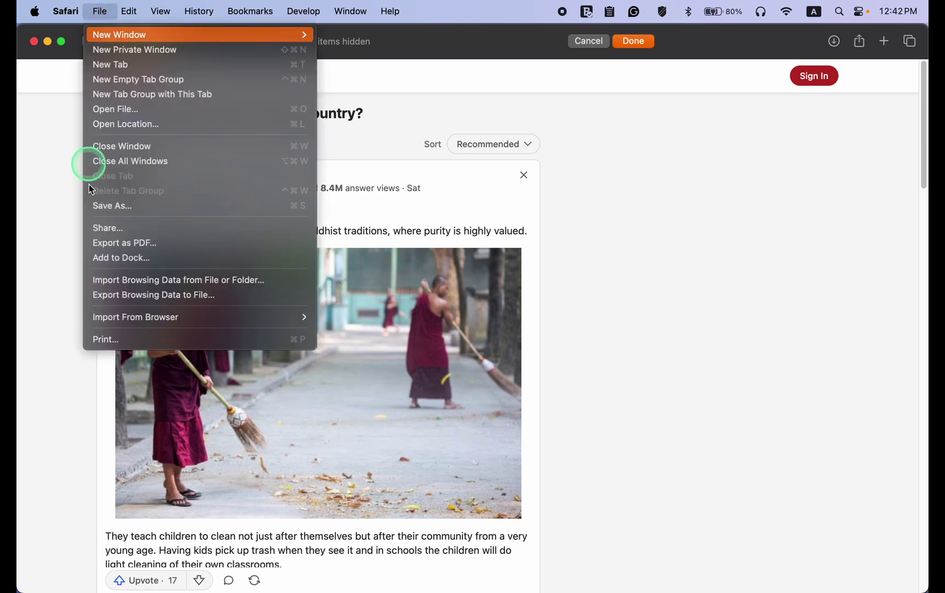
{"action": "left_click", "coordinate": [28, 328]}
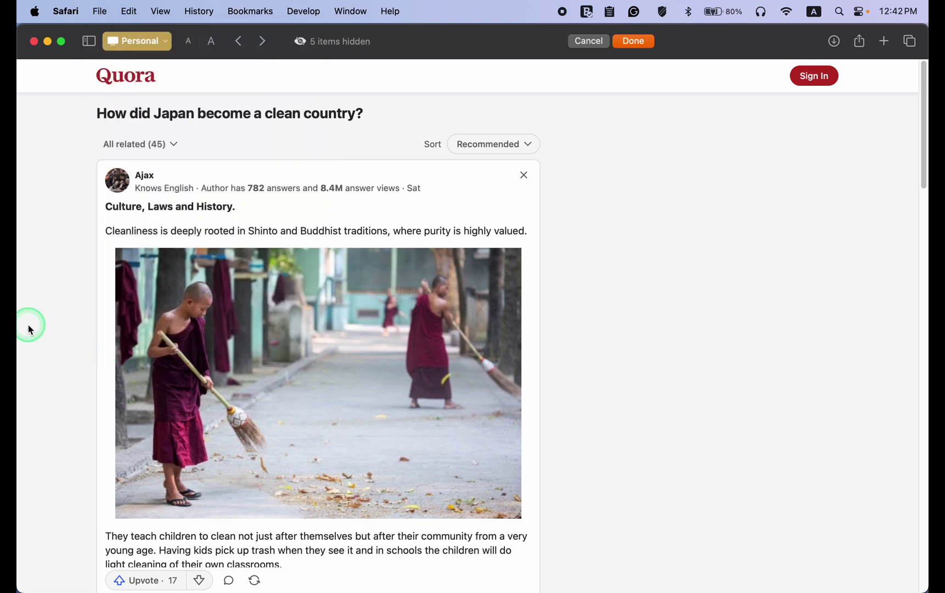
{"action": "key", "text": "super+p"}
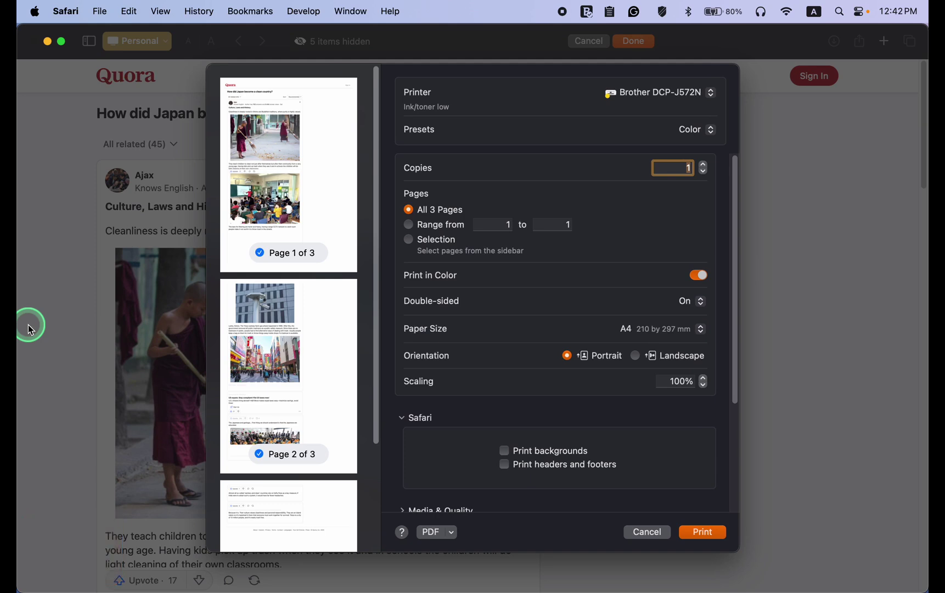
{"action": "left_click", "coordinate": [450, 533]}
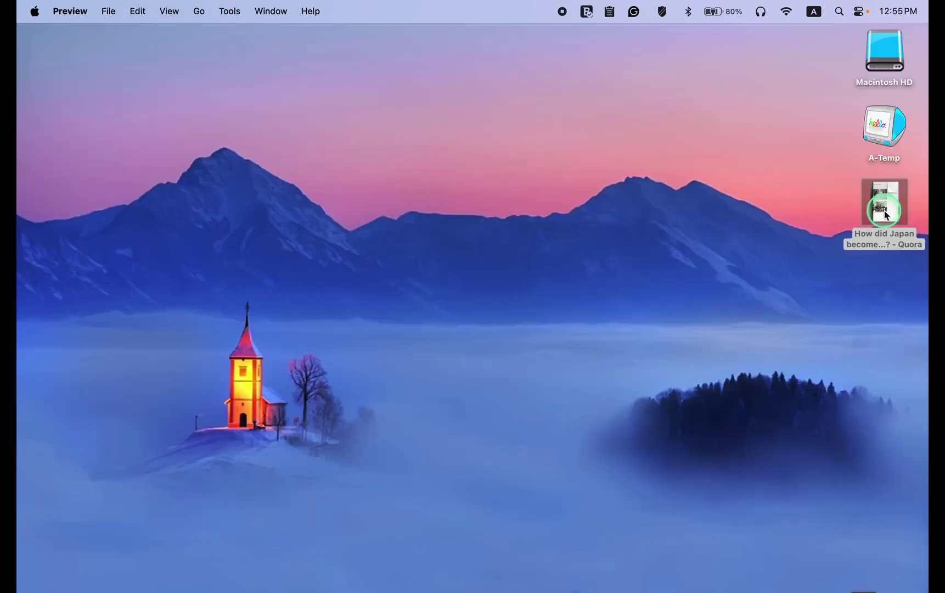
{"action": "double_click", "coordinate": [885, 212]}
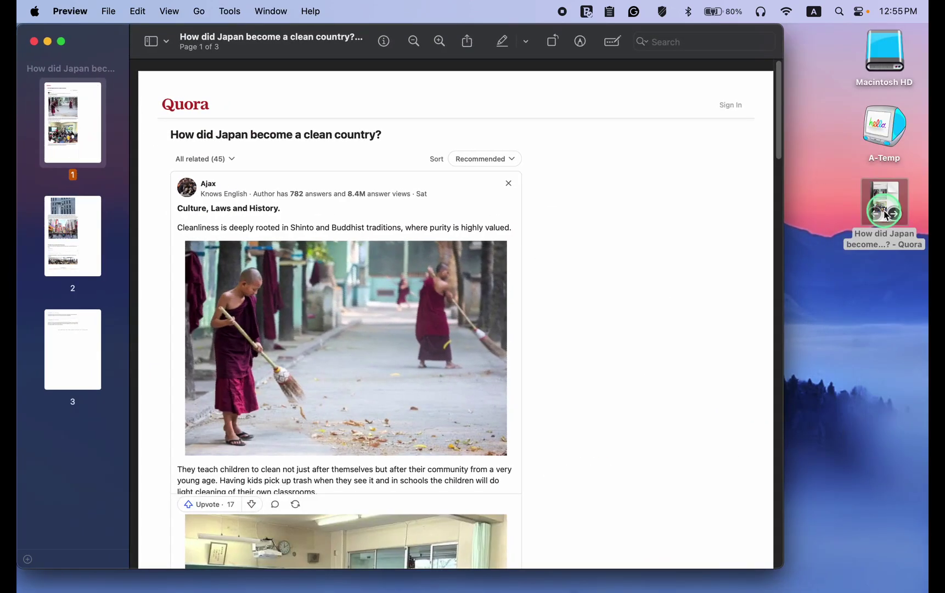
Look over the Quora PDF in Preview, then restore the minimized Crop Multiple Page PDF image
{"action": "left_click", "coordinate": [802, 97]}
{"action": "left_click_drag", "start_coordinate": [783, 104], "coordinate": [752, 50]}
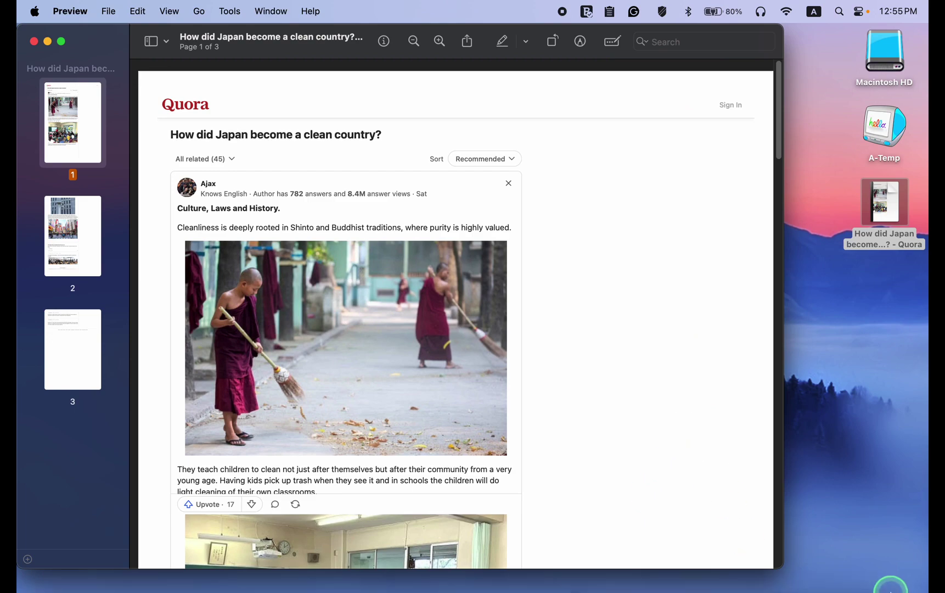
{"action": "left_click", "coordinate": [863, 572]}
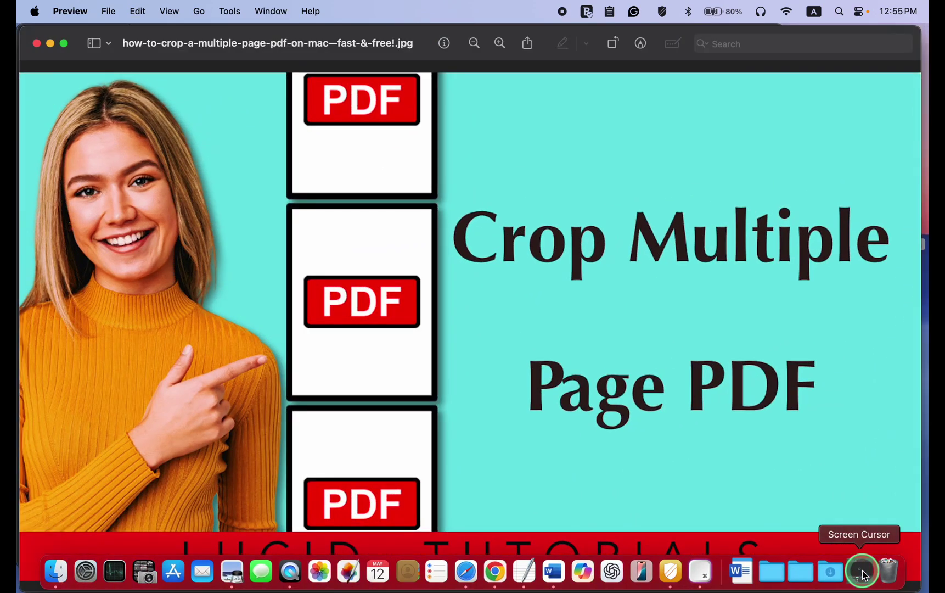